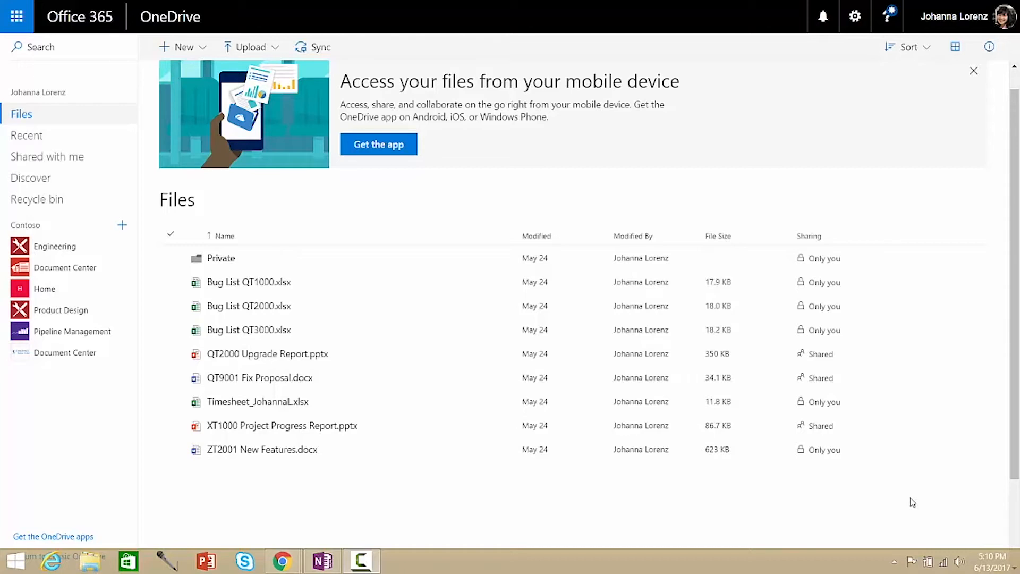
Step: Switch from the OneDrive files window to the Cloud Backup window
{"action": "key", "text": "alt+Tab"}
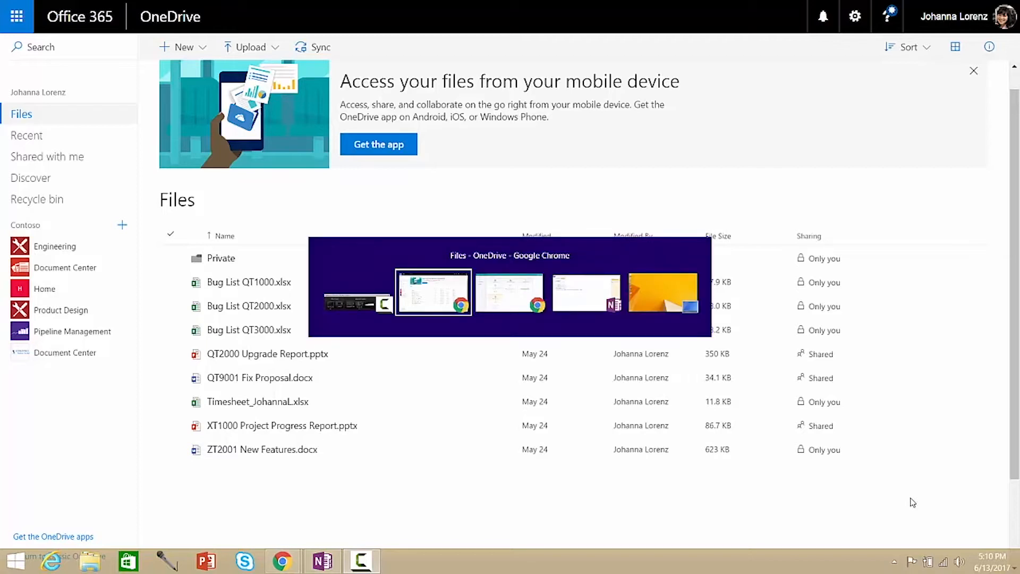
{"action": "key", "text": "Tab"}
{"action": "key", "text": "Tab"}
{"action": "key", "text": "Tab"}
{"action": "key", "text": "Tab"}
{"action": "key", "text": "Tab"}
{"action": "key", "text": "Tab"}
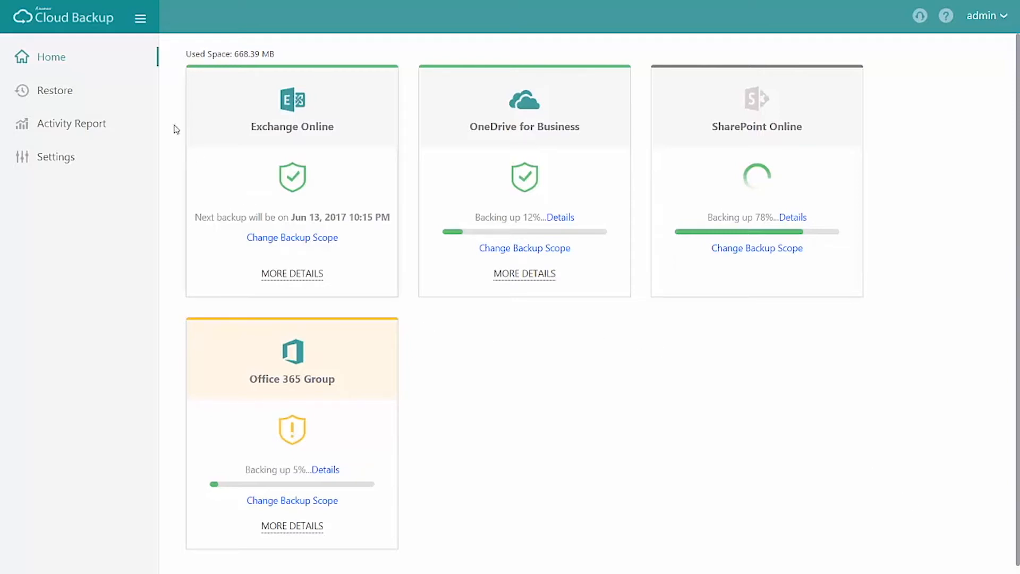
Step: Start a OneDrive for Business restore and search the backups for the file owner's account
{"action": "left_click", "coordinate": [58, 91]}
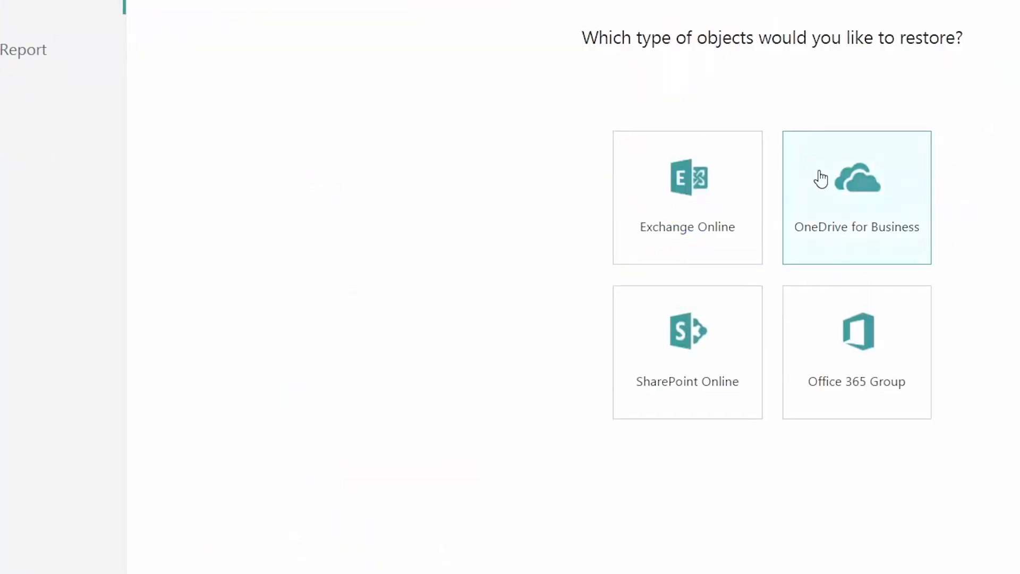
{"action": "left_click", "coordinate": [832, 196]}
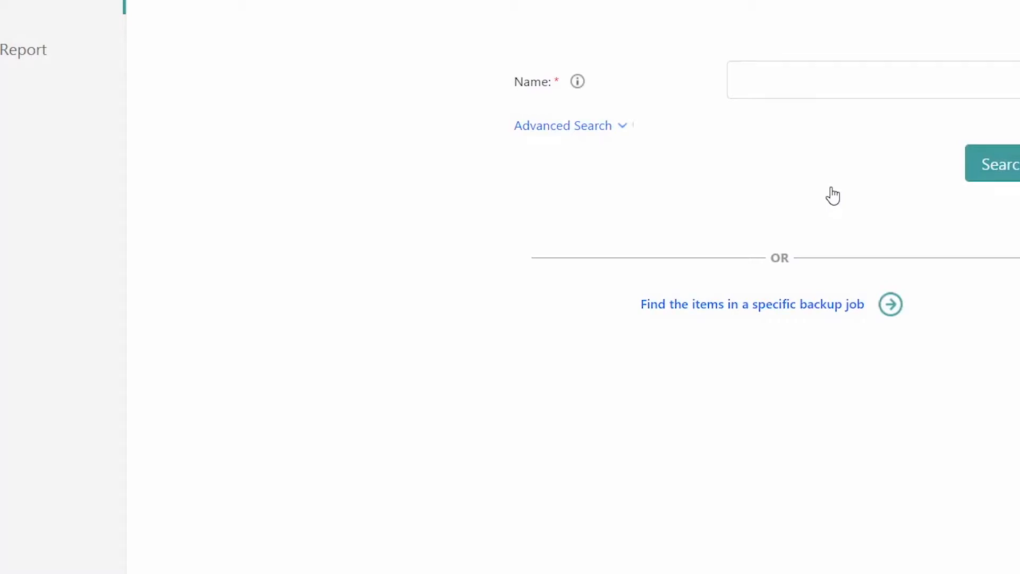
{"action": "left_click", "coordinate": [861, 79]}
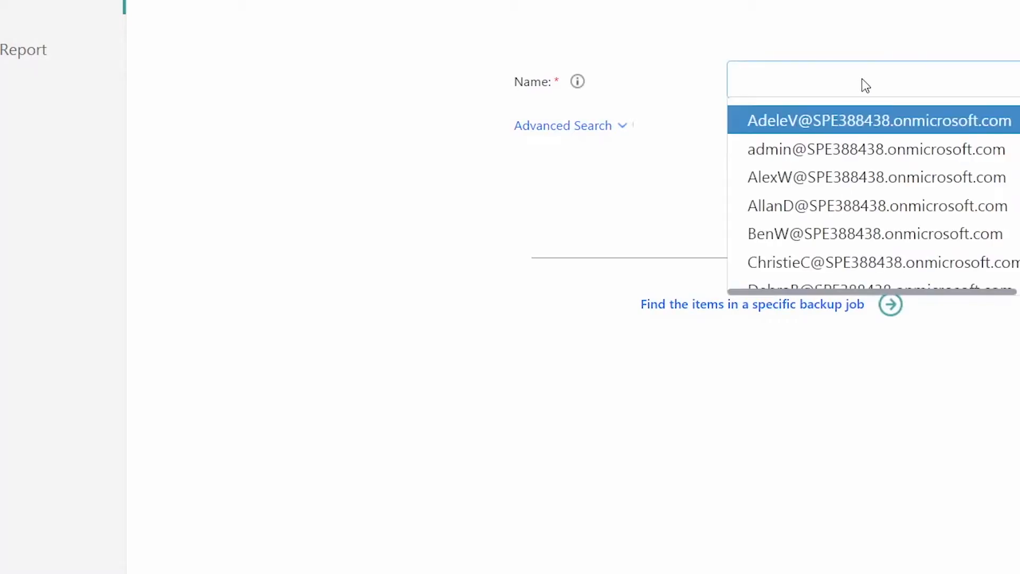
{"action": "type", "text": "jo"}
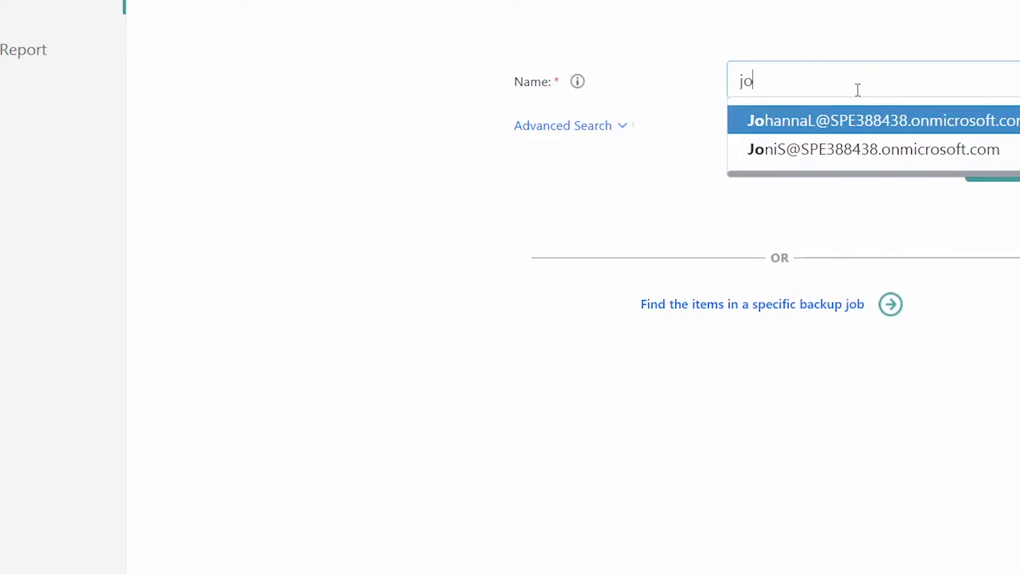
{"action": "left_click", "coordinate": [836, 121]}
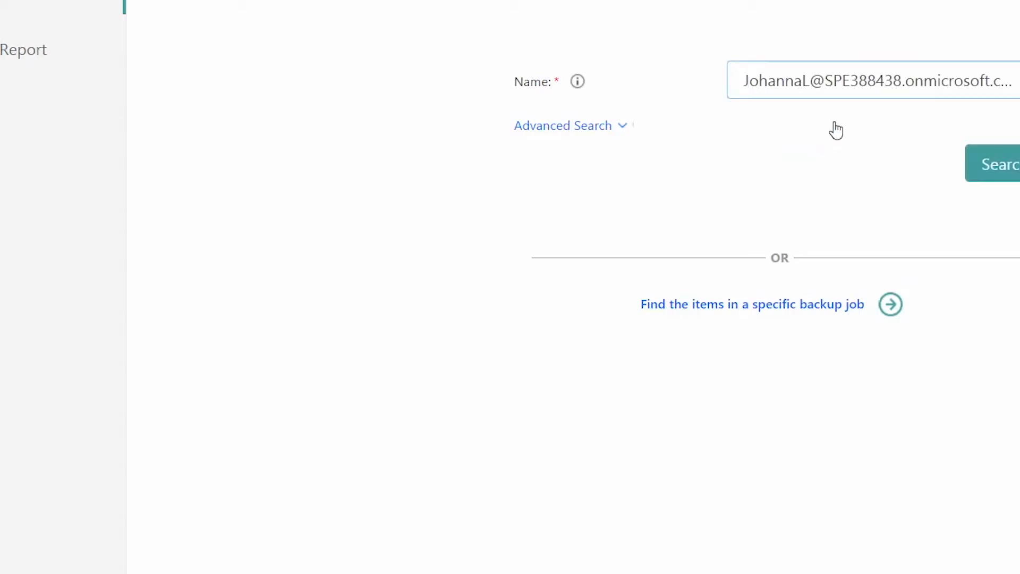
{"action": "left_click", "coordinate": [994, 165]}
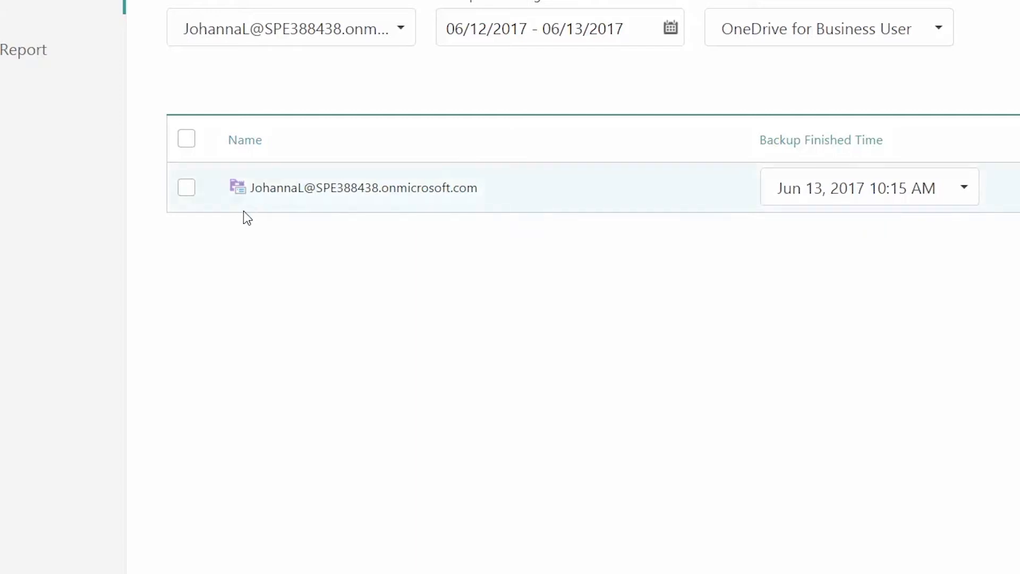
Step: Narrow the restore search to Document level with the document name Xt1000 and run it
{"action": "left_click", "coordinate": [186, 197]}
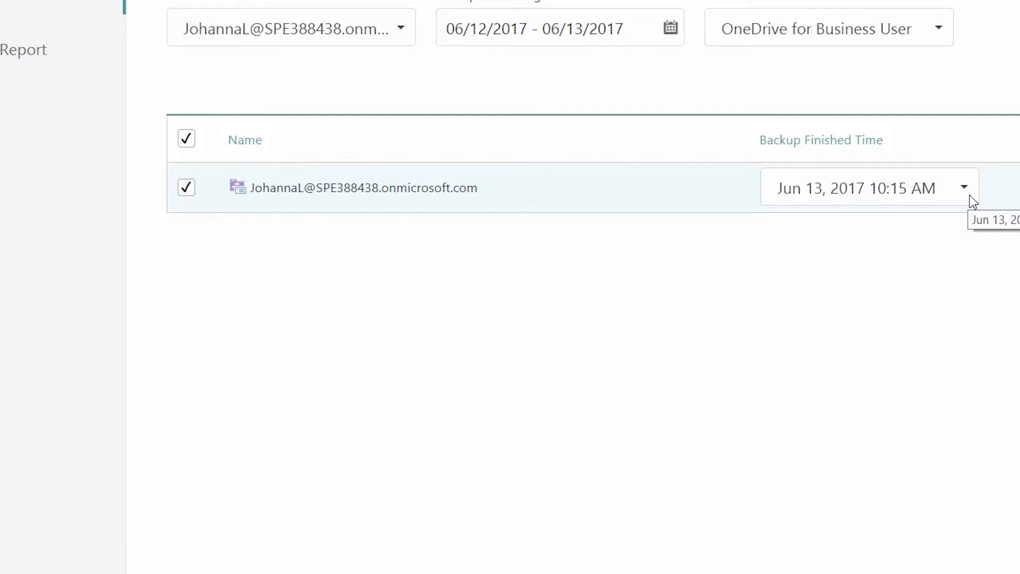
{"action": "left_click", "coordinate": [832, 27]}
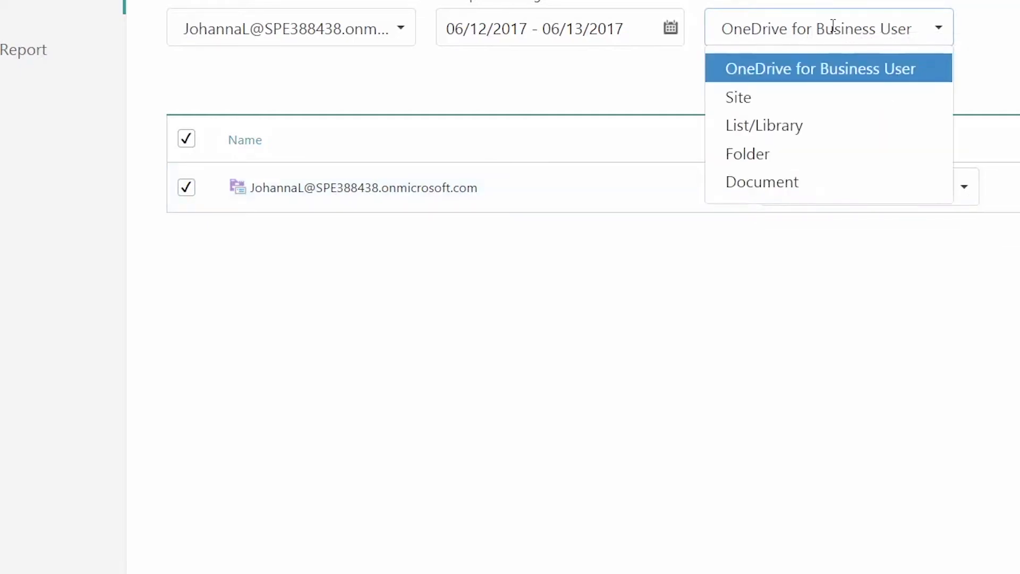
{"action": "left_click", "coordinate": [774, 182]}
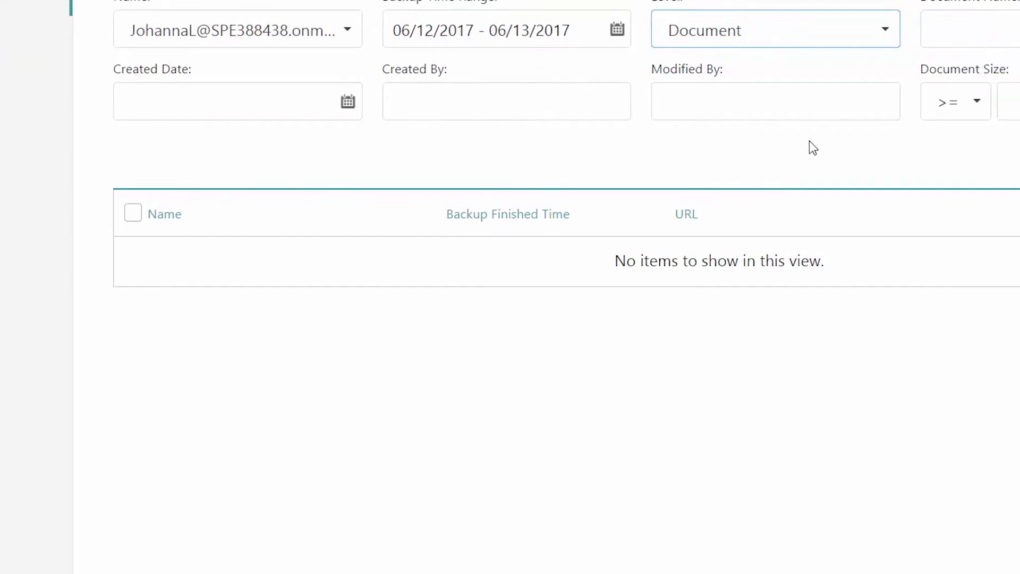
{"action": "left_click", "coordinate": [647, 51]}
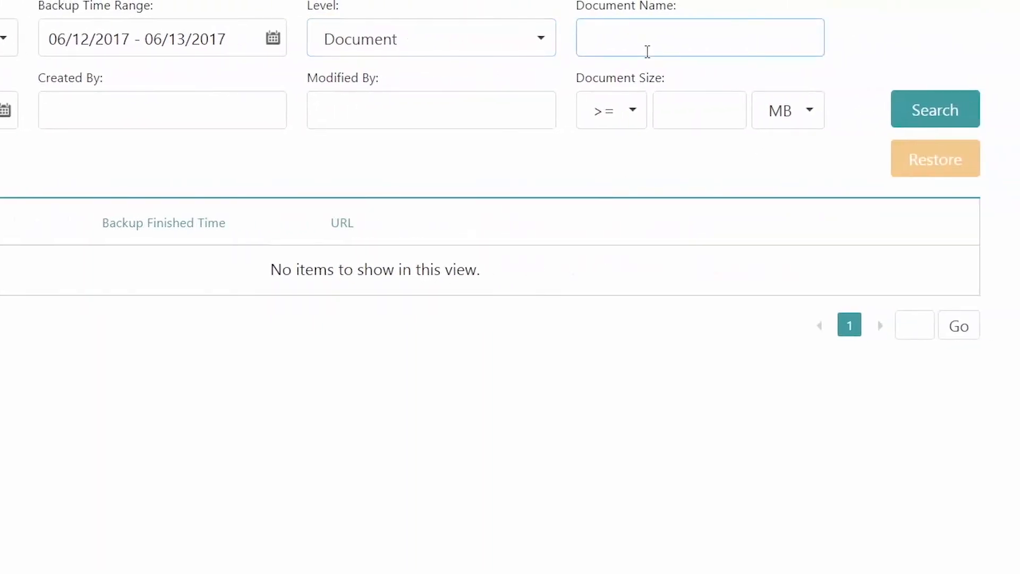
{"action": "type", "text": "Xt1000"}
{"action": "left_click", "coordinate": [920, 107]}
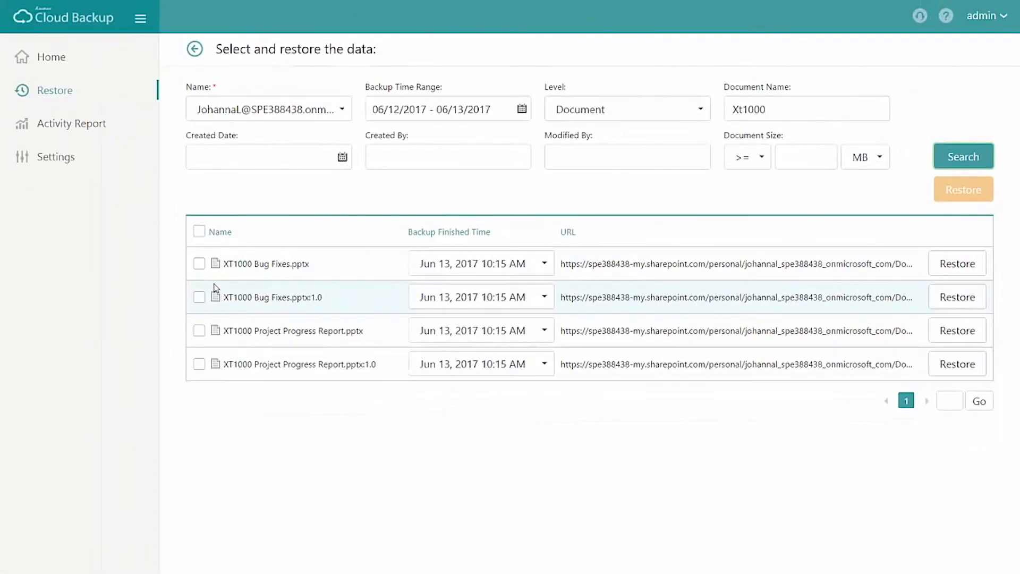
Step: Choose XT1000 Bug Fixes.pptx for restoring and set the content level conflict handling to Overwrite
{"action": "left_click", "coordinate": [198, 264]}
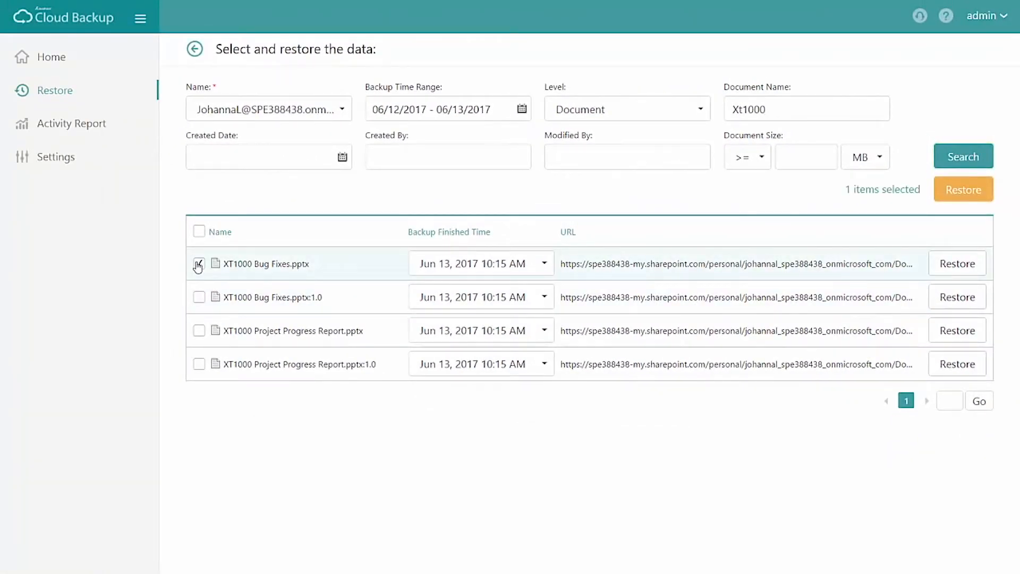
{"action": "left_click", "coordinate": [200, 299]}
{"action": "left_click", "coordinate": [945, 266]}
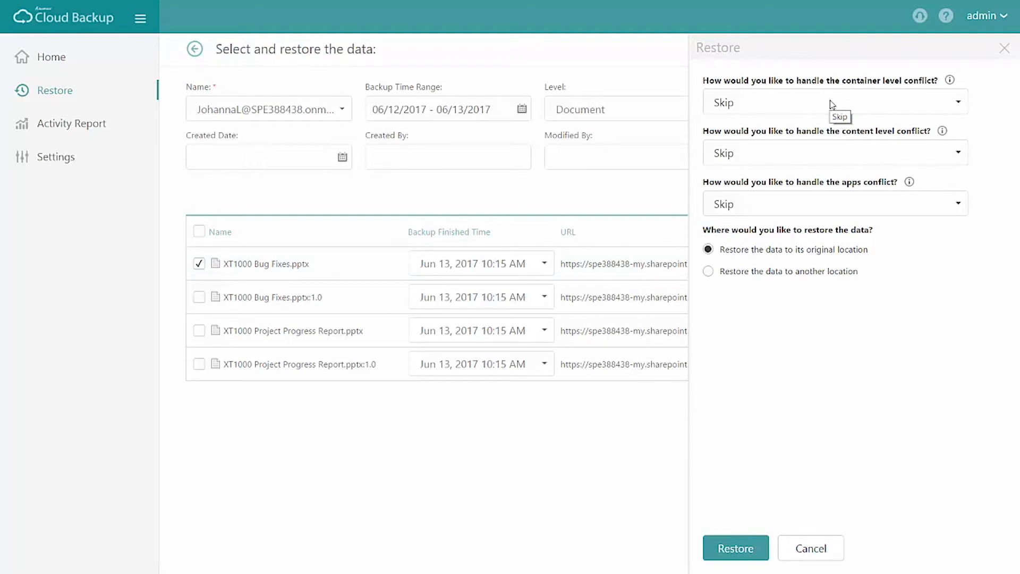
{"action": "left_click", "coordinate": [809, 162]}
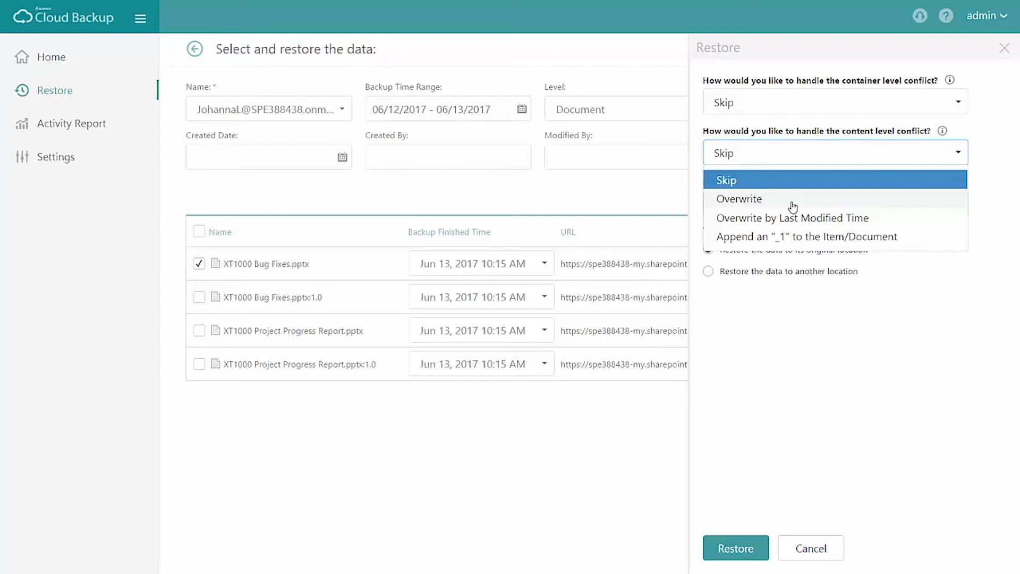
{"action": "left_click", "coordinate": [757, 203]}
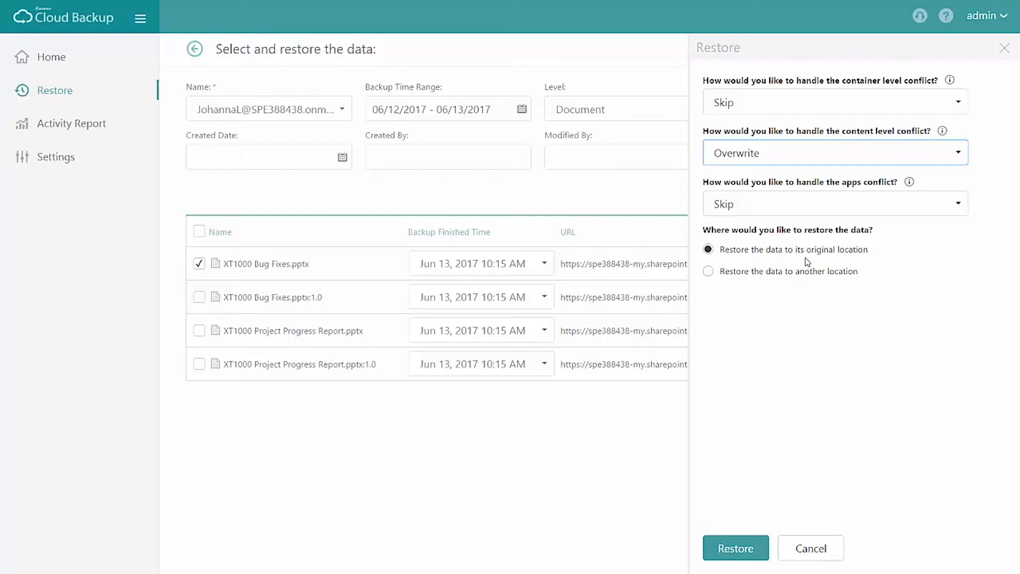
Step: Keep the original location as the restore destination and start the restore job
{"action": "left_click", "coordinate": [778, 276]}
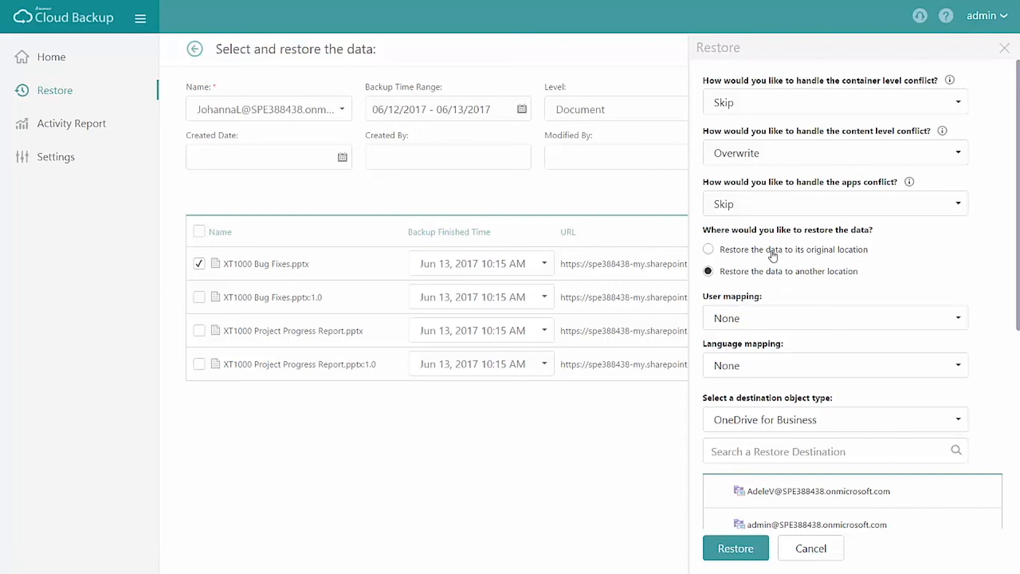
{"action": "left_click", "coordinate": [771, 253]}
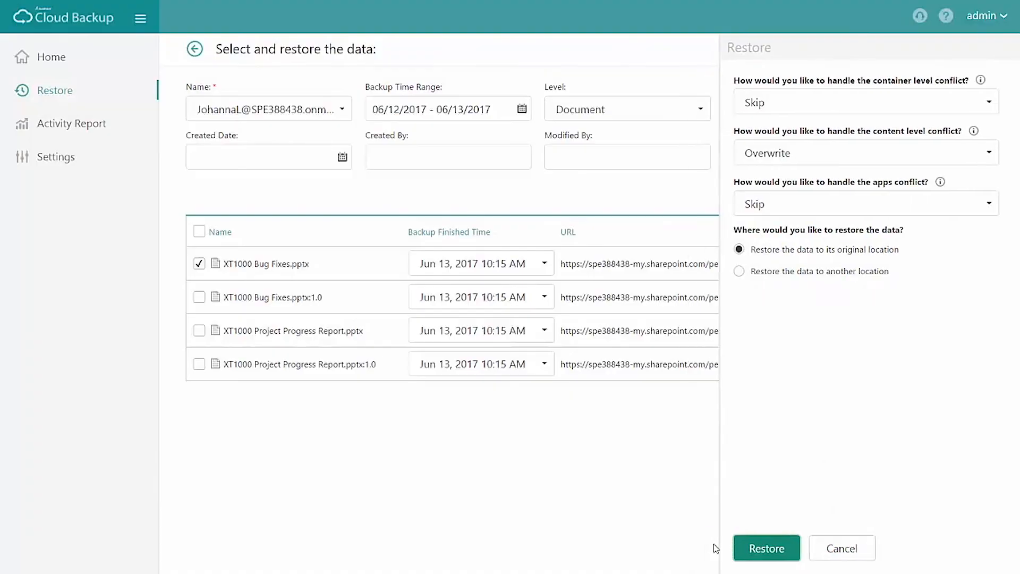
{"action": "left_click", "coordinate": [715, 548]}
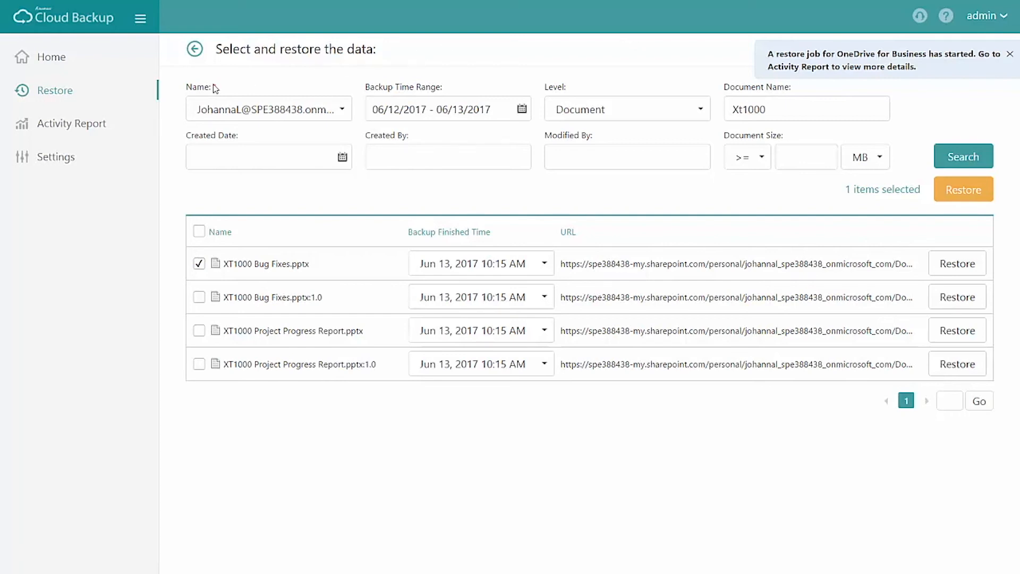
Step: Filter the Activity Report to OneDrive for Business jobs
{"action": "left_click", "coordinate": [91, 126]}
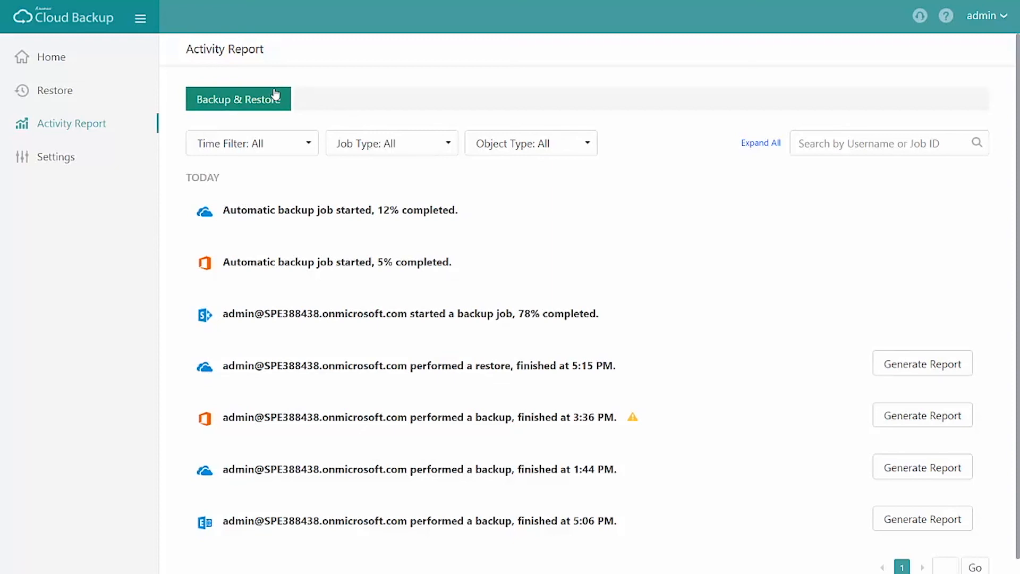
{"action": "left_click", "coordinate": [282, 138]}
{"action": "left_click", "coordinate": [555, 143]}
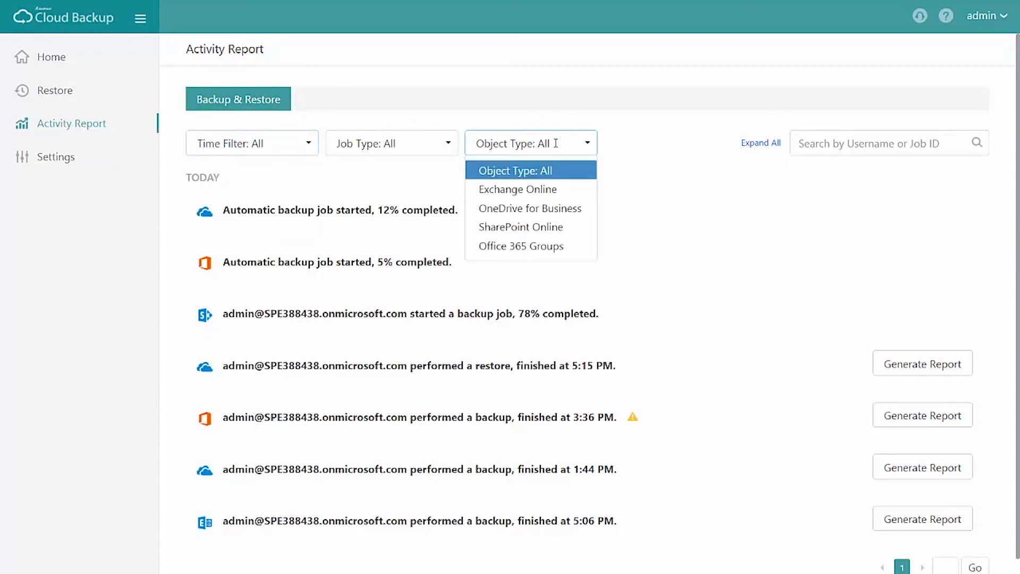
{"action": "left_click", "coordinate": [556, 145]}
{"action": "left_click", "coordinate": [556, 146]}
{"action": "left_click", "coordinate": [553, 209]}
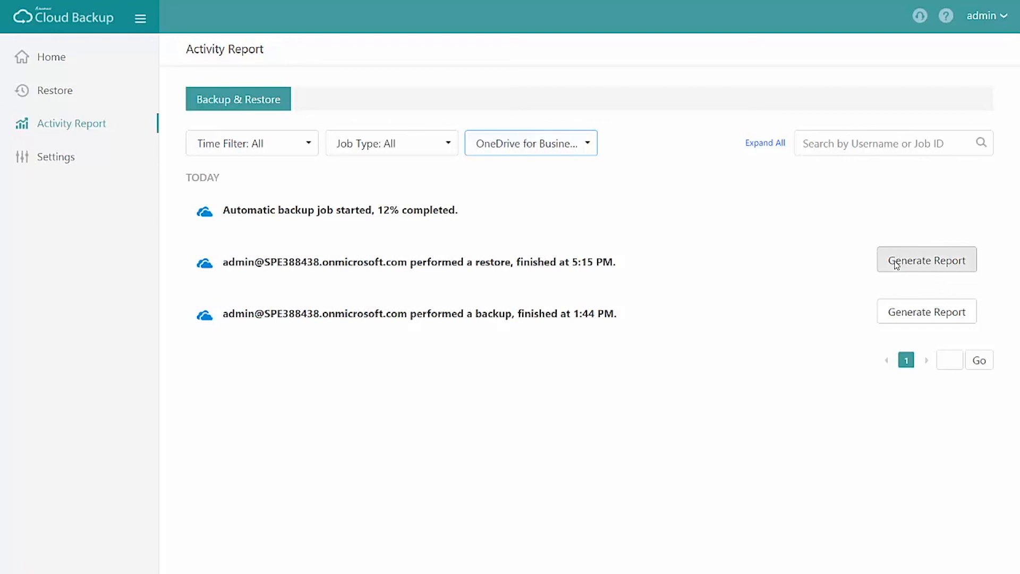
Step: Switch to the OneDrive files window in Chrome
{"action": "key", "text": "alt+Tab"}
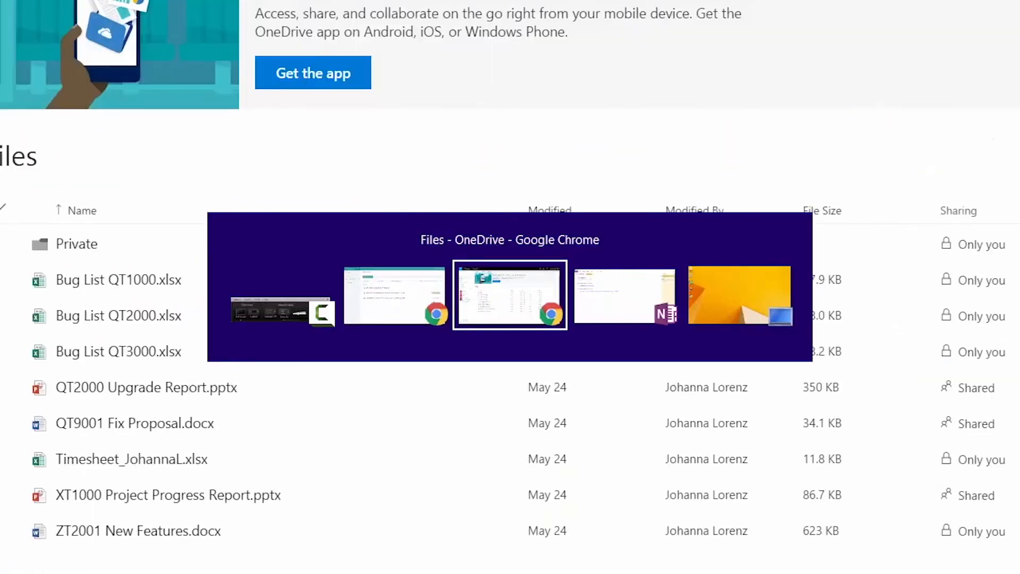
{"action": "key", "text": "alt+Tab"}
{"action": "key", "text": "alt+Tab"}
{"action": "key", "text": "alt+Tab"}
{"action": "key", "text": "alt+Tab"}
{"action": "key", "text": "alt+Tab"}
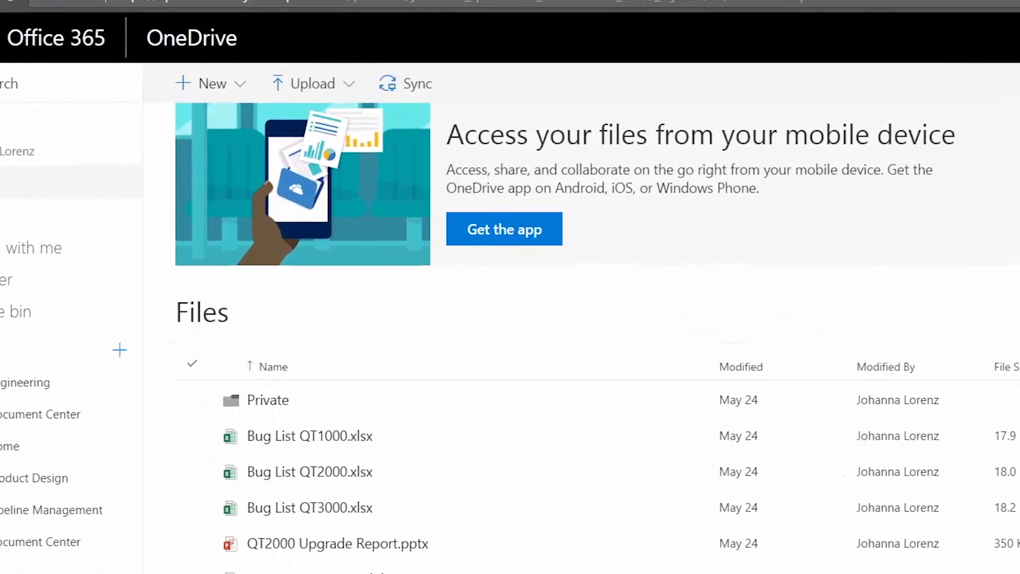
Step: Reload the OneDrive file list, show it in full screen and look for XT1000 Bug Fixes.pptx
{"action": "left_click", "coordinate": [4, 4]}
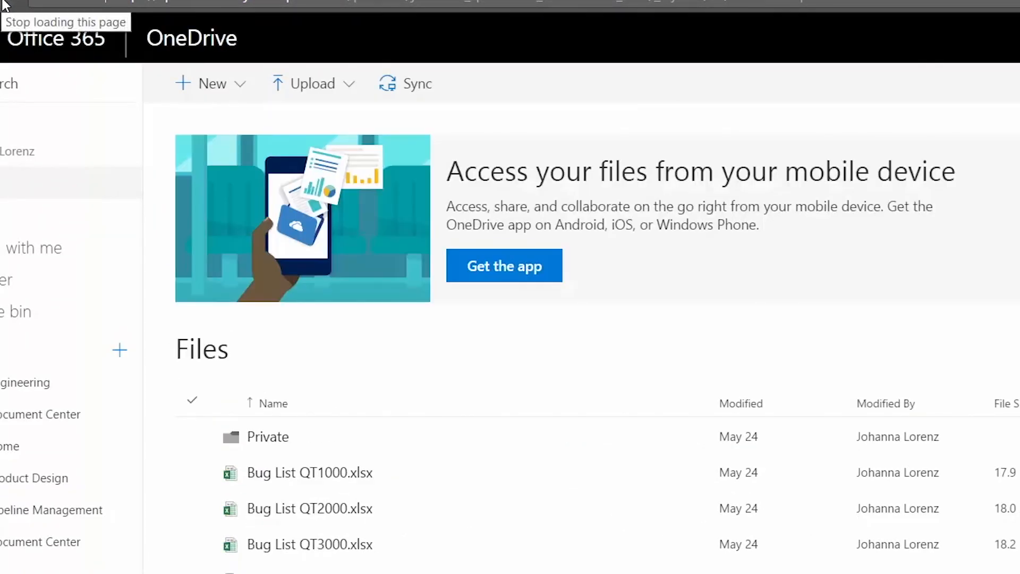
{"action": "key", "text": "F11"}
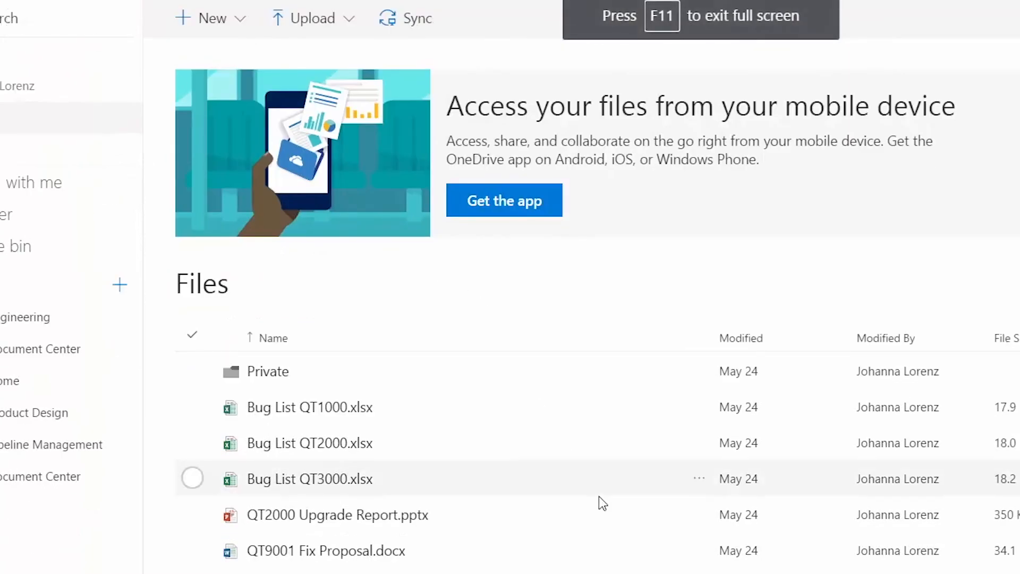
{"action": "scroll", "coordinate": [598, 499], "scroll_direction": "down", "scroll_amount": 3}
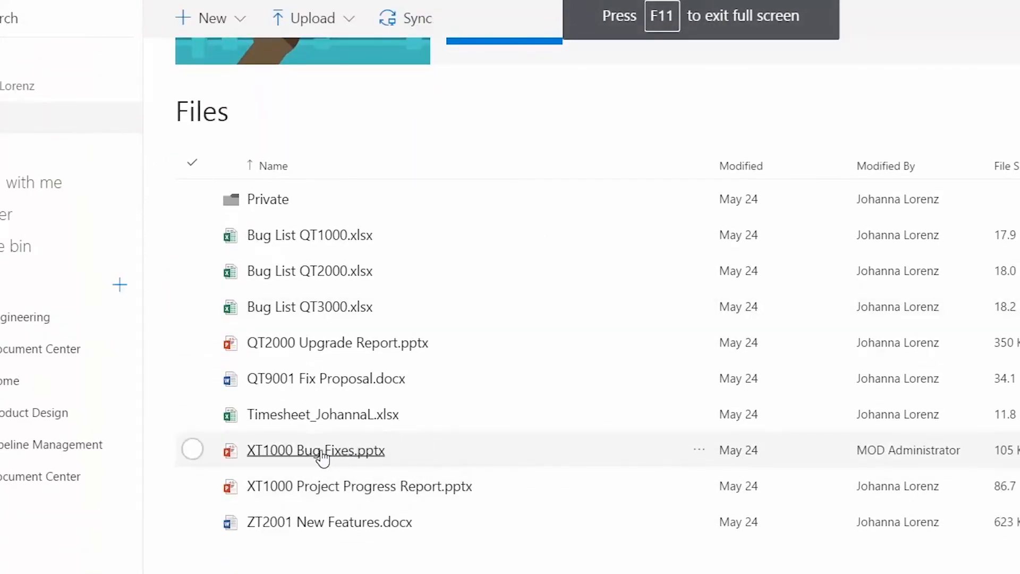